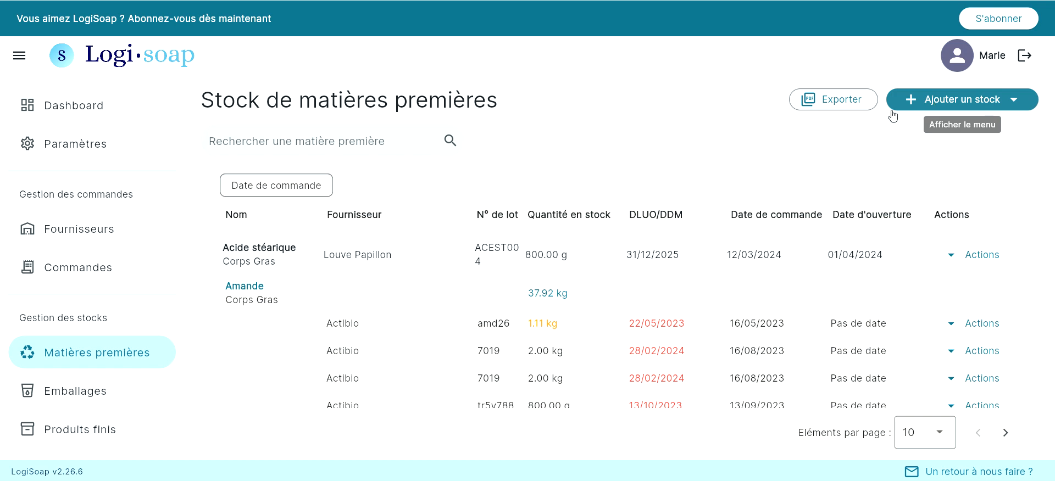
Step: Open the initial stock import form from the raw materials stock page
{"action": "left_click", "coordinate": [117, 270]}
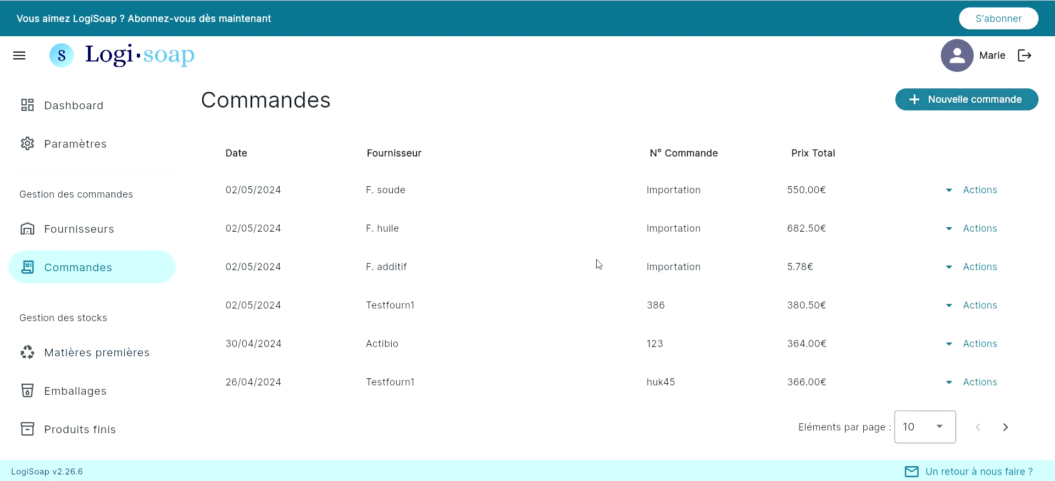
{"action": "left_click", "coordinate": [93, 361]}
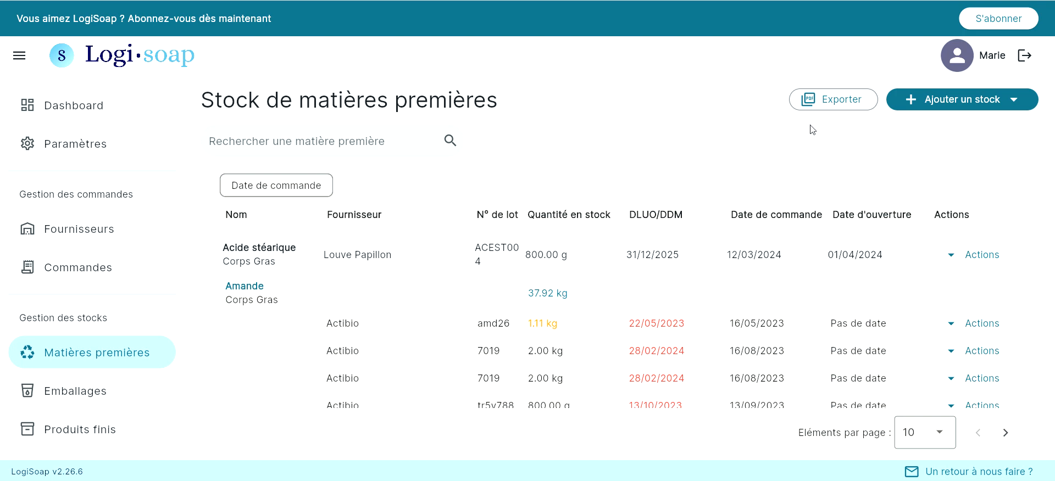
{"action": "left_click", "coordinate": [975, 97]}
{"action": "left_click", "coordinate": [971, 110]}
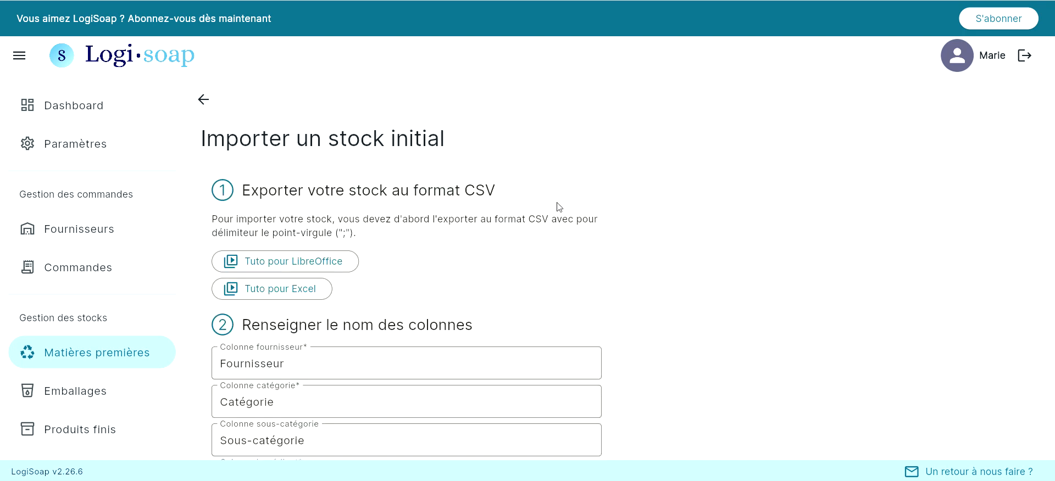
Step: Review the CSV export instructions and the column-name fields of the import form, through to the file import section
{"action": "scroll", "coordinate": [558, 207], "scroll_direction": "down", "scroll_amount": 1}
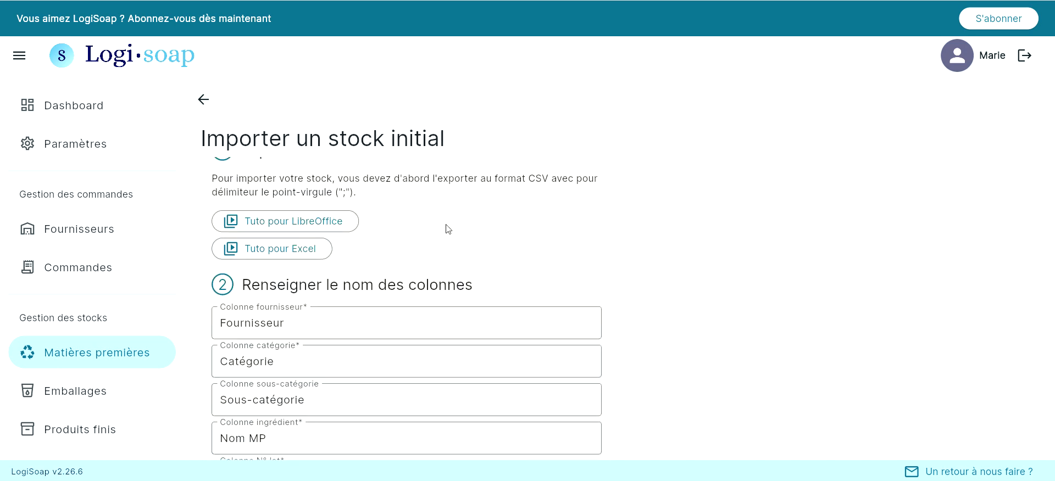
{"action": "scroll", "coordinate": [448, 229], "scroll_direction": "down", "scroll_amount": 1}
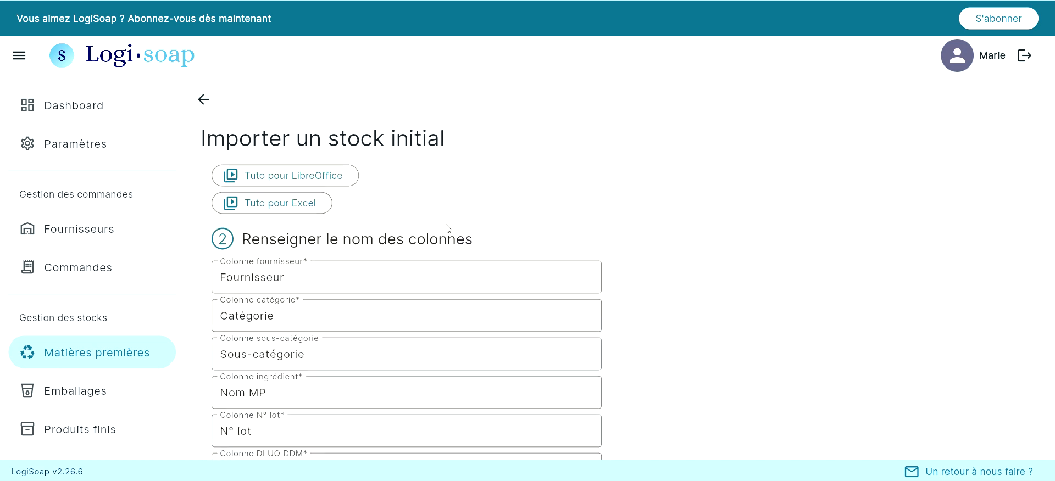
{"action": "scroll", "coordinate": [447, 229], "scroll_direction": "down", "scroll_amount": 1}
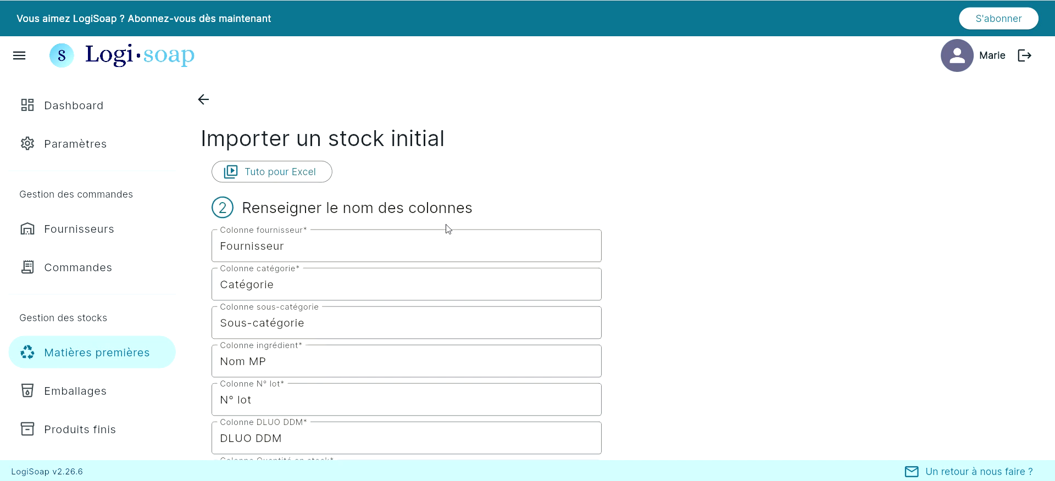
{"action": "scroll", "coordinate": [448, 229], "scroll_direction": "down", "scroll_amount": 1}
{"action": "scroll", "coordinate": [446, 225], "scroll_direction": "up", "scroll_amount": 1}
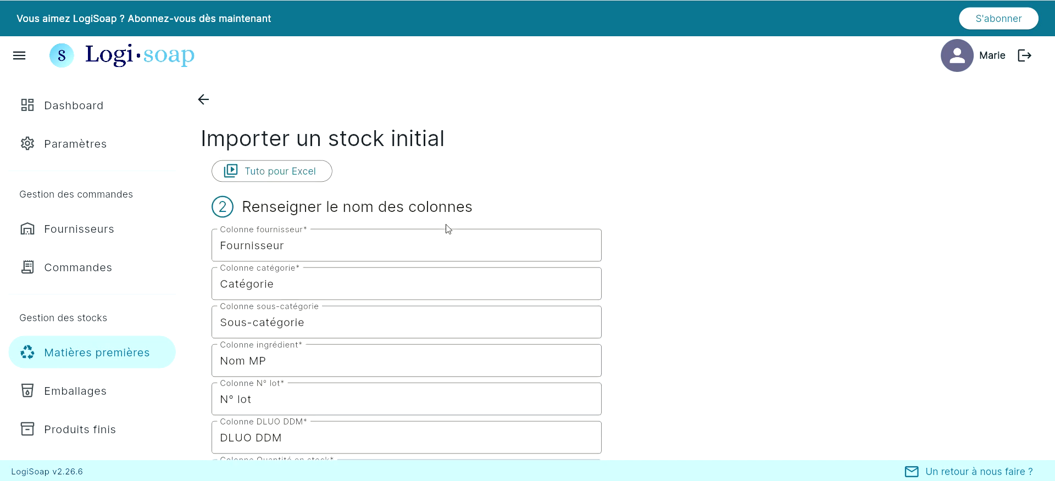
{"action": "scroll", "coordinate": [448, 229], "scroll_direction": "down", "scroll_amount": 1}
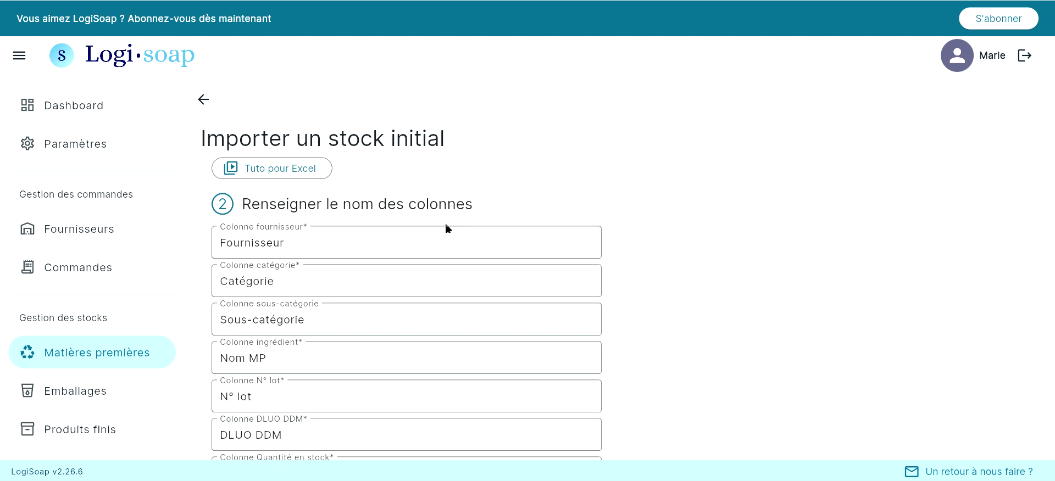
{"action": "scroll", "coordinate": [446, 226], "scroll_direction": "down", "scroll_amount": 2}
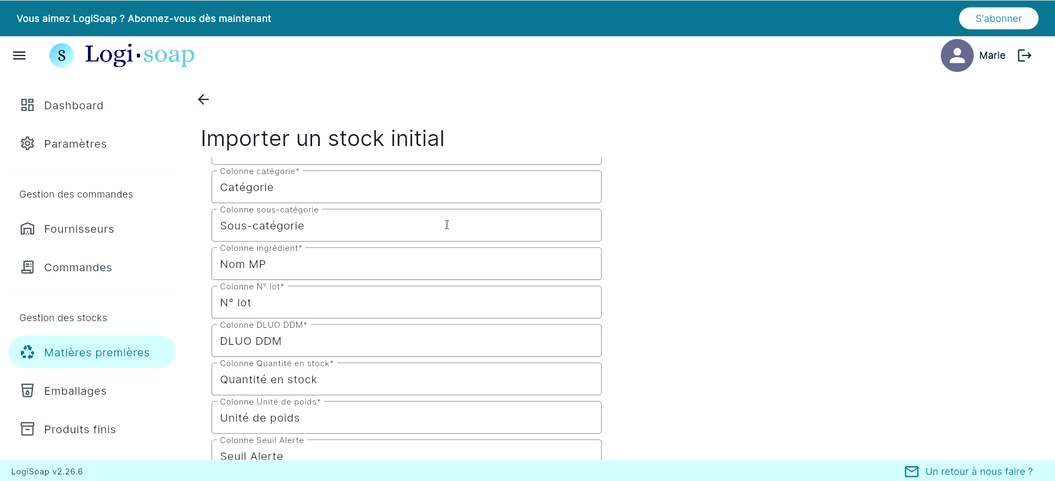
{"action": "scroll", "coordinate": [435, 318], "scroll_direction": "down", "scroll_amount": 2}
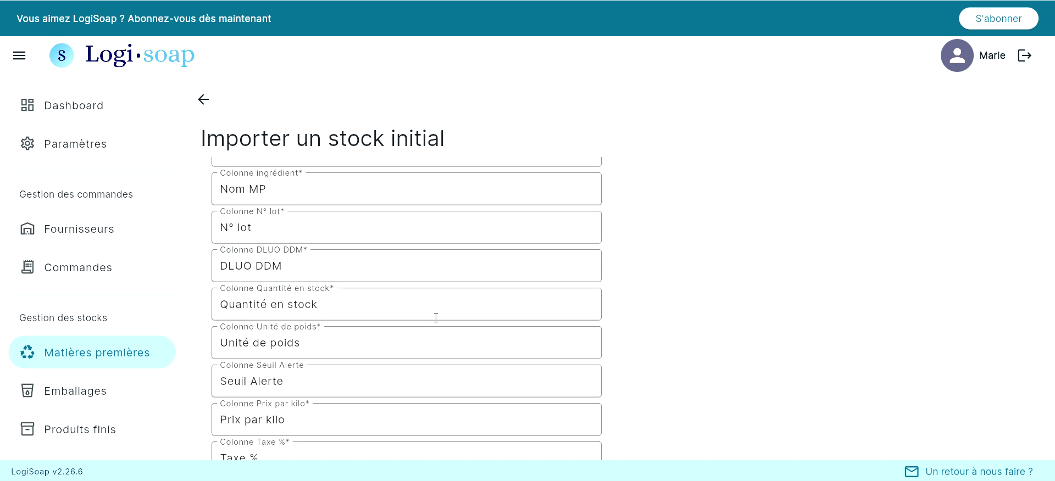
{"action": "scroll", "coordinate": [436, 318], "scroll_direction": "down", "scroll_amount": 1}
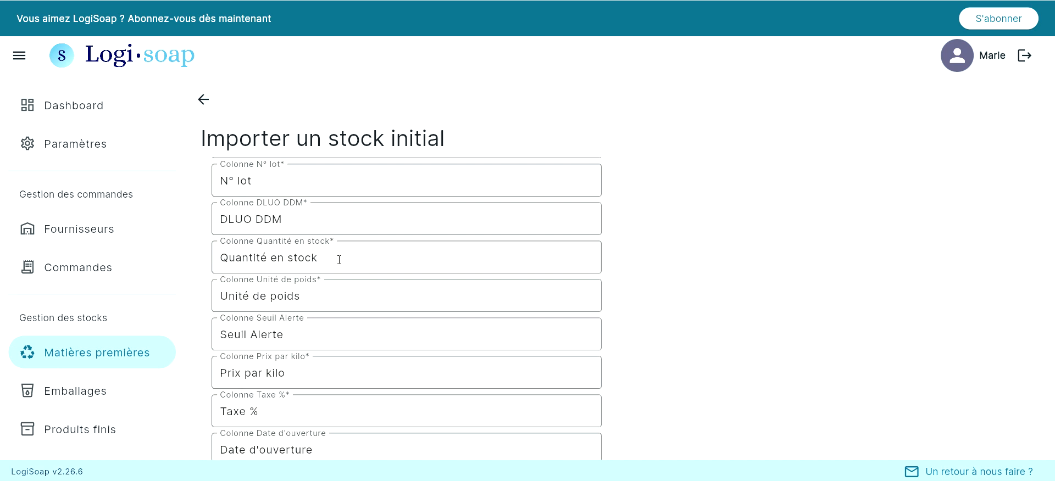
{"action": "scroll", "coordinate": [339, 259], "scroll_direction": "down", "scroll_amount": 2}
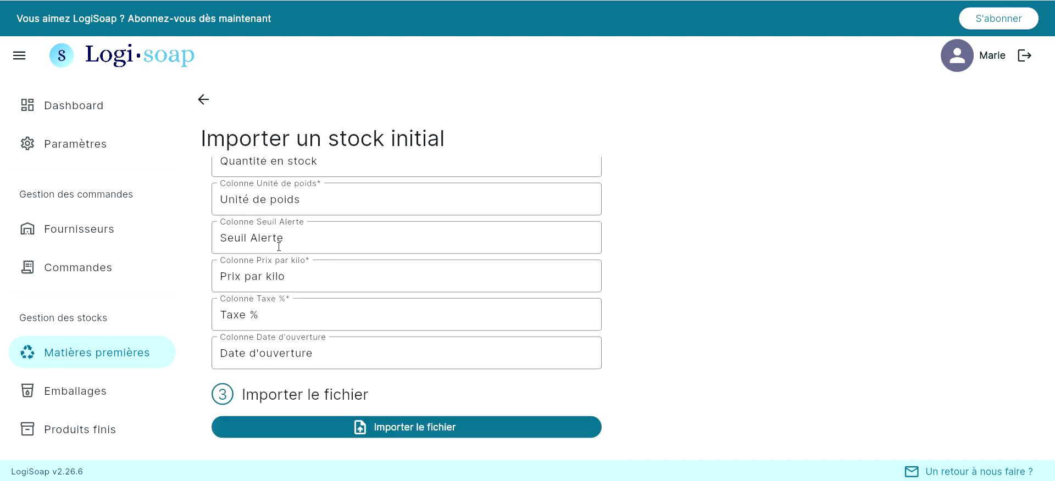
Step: Compare the column headings in the stock spreadsheet with the column names entered on the import form
{"action": "left_click", "coordinate": [405, 431]}
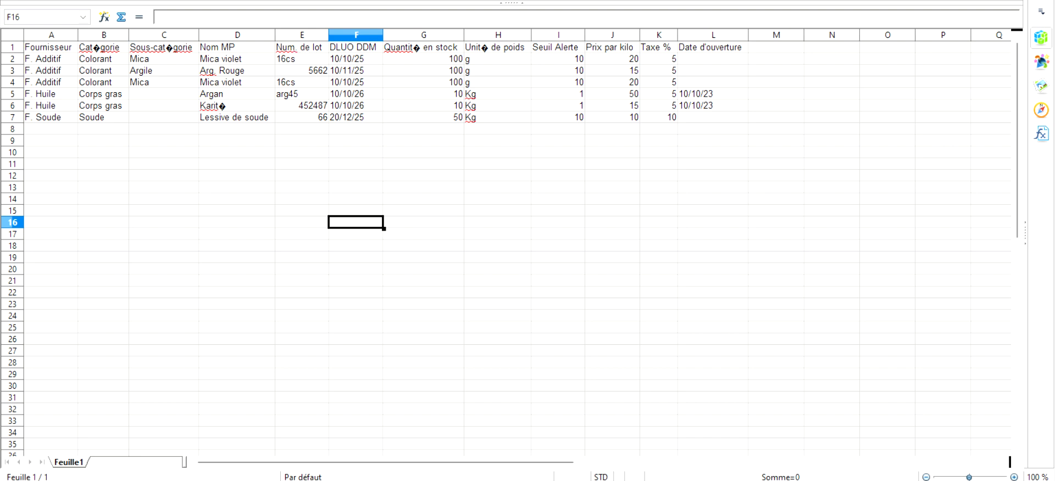
{"action": "key", "text": "alt+Tab"}
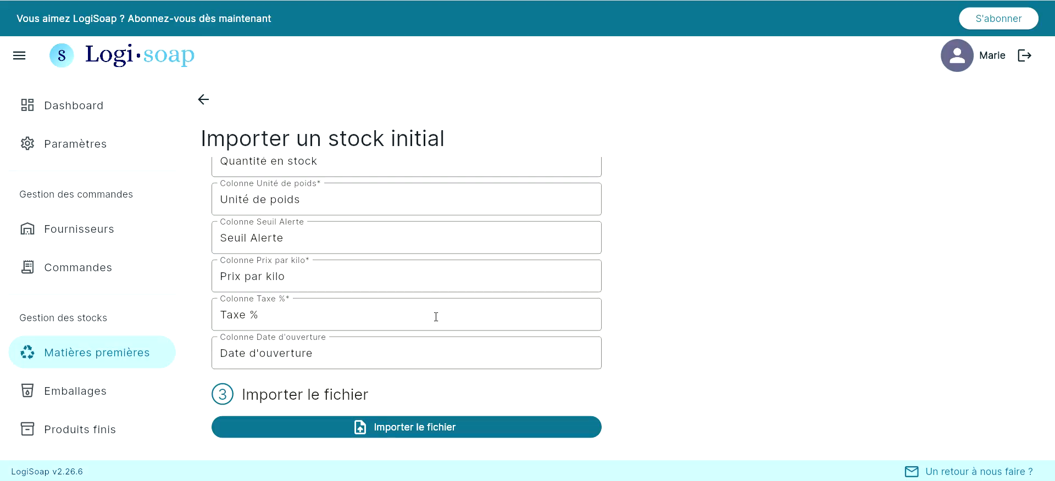
{"action": "scroll", "coordinate": [436, 317], "scroll_direction": "up", "scroll_amount": 1}
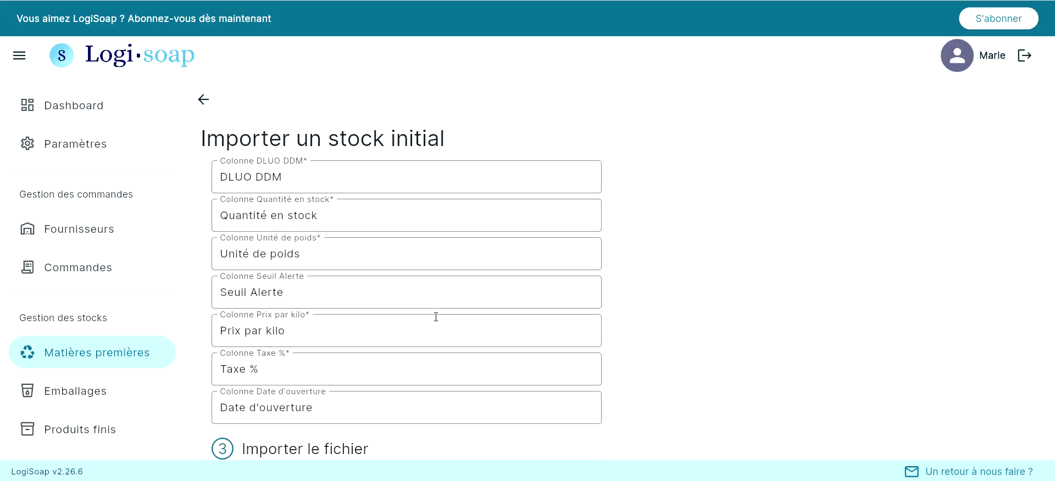
{"action": "scroll", "coordinate": [436, 317], "scroll_direction": "up", "scroll_amount": 1}
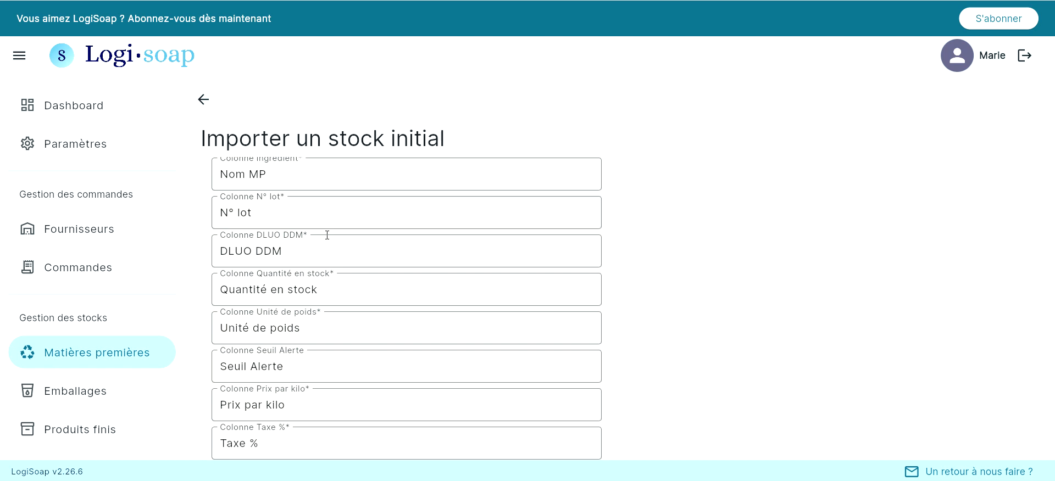
{"action": "scroll", "coordinate": [326, 235], "scroll_direction": "down", "scroll_amount": 2}
{"action": "scroll", "coordinate": [374, 357], "scroll_direction": "down", "scroll_amount": 1}
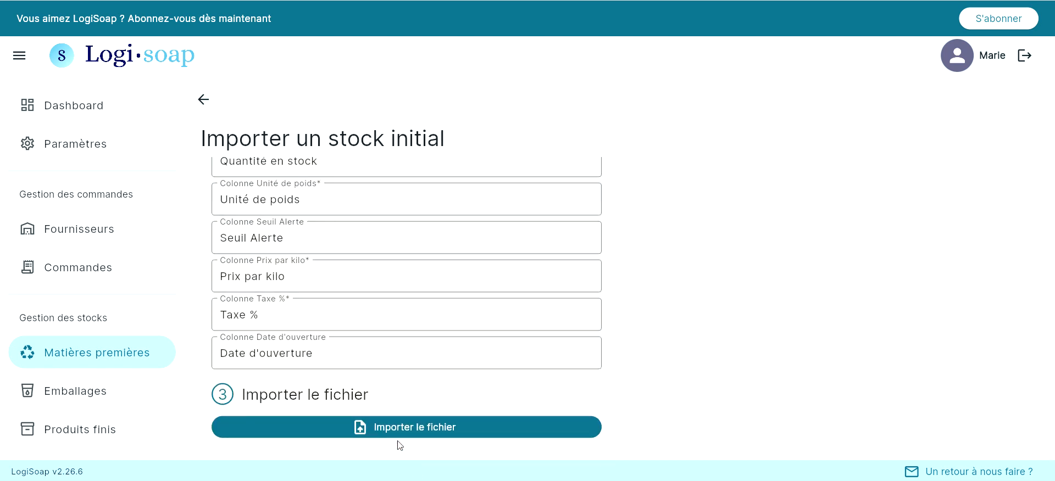
Step: Try to import the CSV file "Import Initial beta3" with the default column names
{"action": "left_click", "coordinate": [386, 432]}
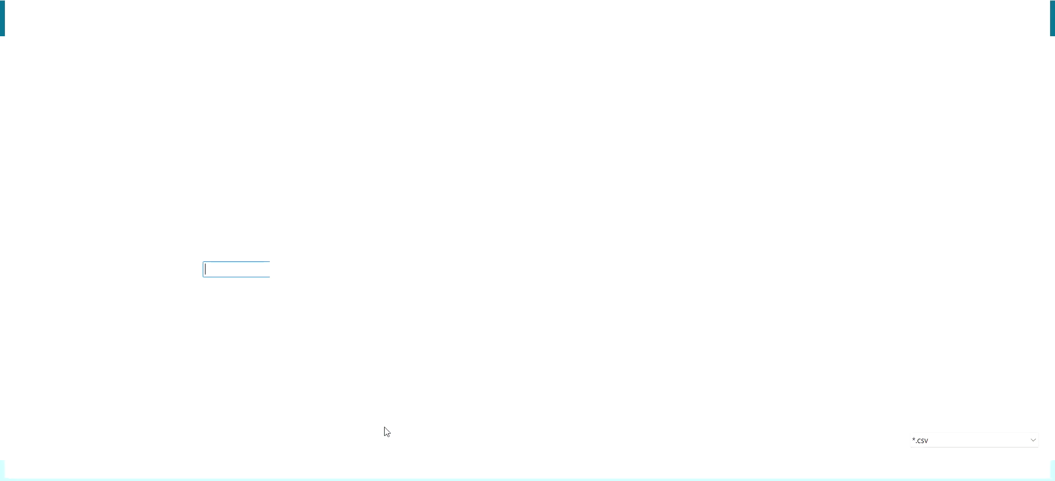
{"action": "double_click", "coordinate": [738, 202]}
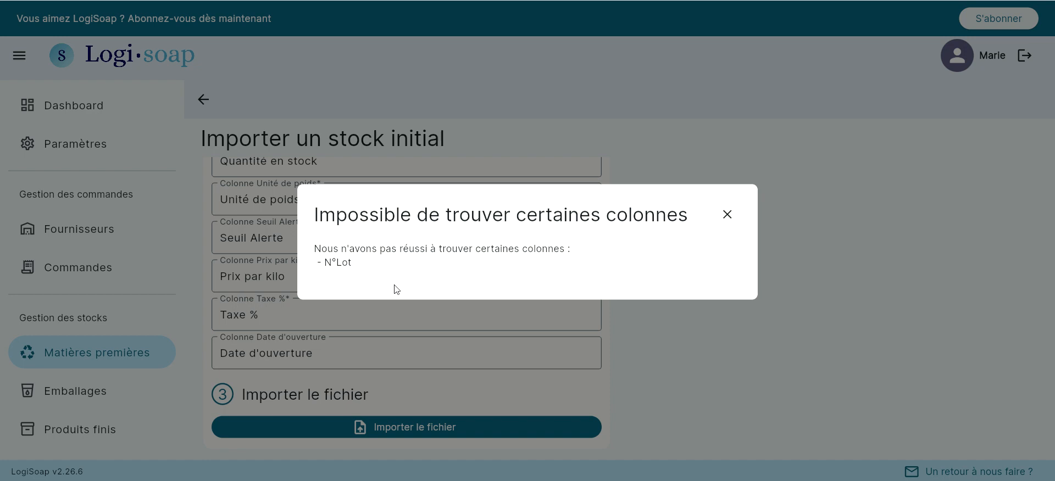
{"action": "left_click", "coordinate": [727, 214]}
Step: Change the batch number column name to "Num. de lot" to match the spreadsheet heading
{"action": "scroll", "coordinate": [471, 219], "scroll_direction": "up", "scroll_amount": 2}
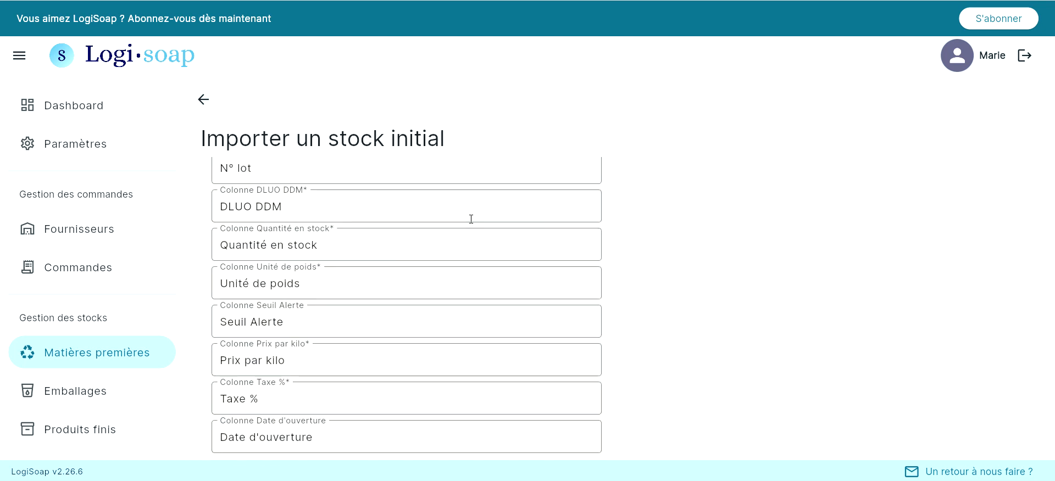
{"action": "scroll", "coordinate": [471, 219], "scroll_direction": "up", "scroll_amount": 2}
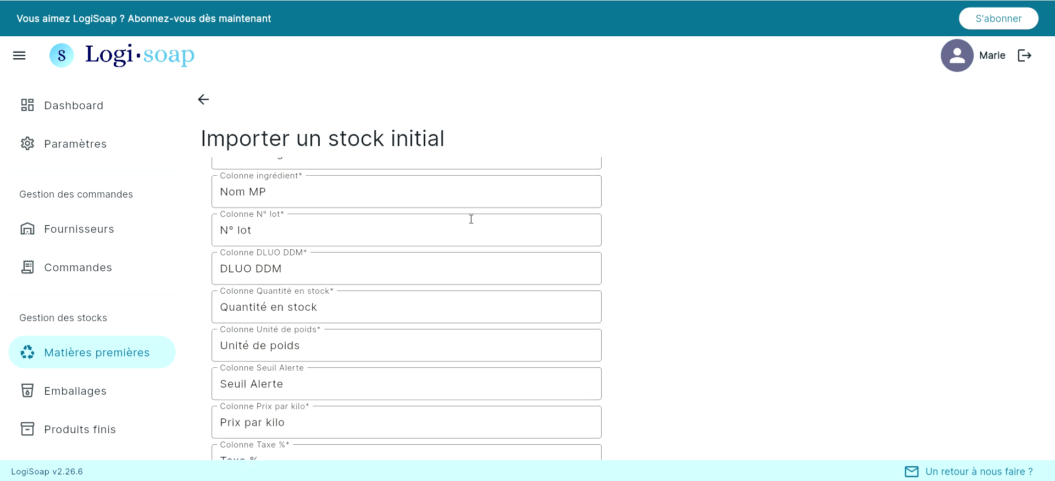
{"action": "left_click", "coordinate": [234, 236]}
{"action": "key", "text": "BackSpace"}
{"action": "type", "text": "um. de"}
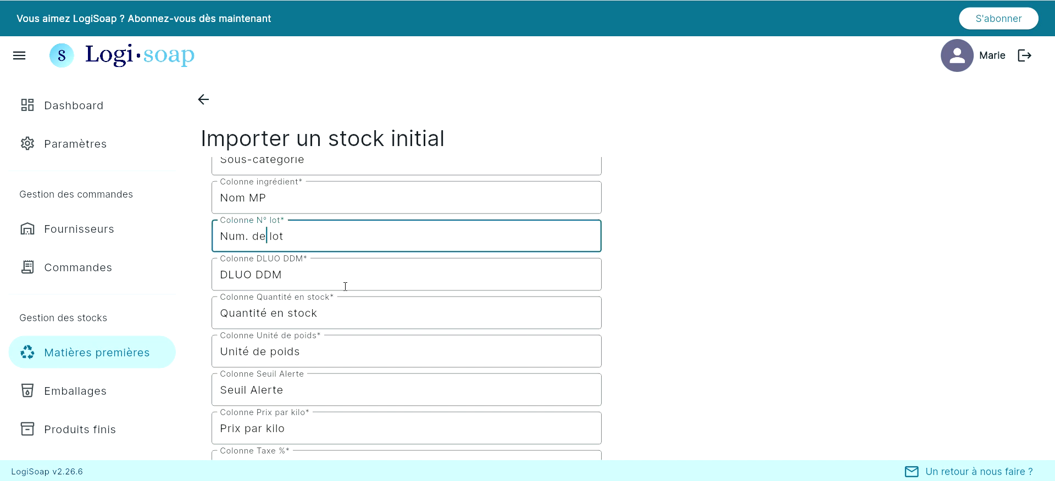
Step: Import the CSV file "Import Initial beta3" using the corrected column names
{"action": "scroll", "coordinate": [642, 291], "scroll_direction": "down", "scroll_amount": 1}
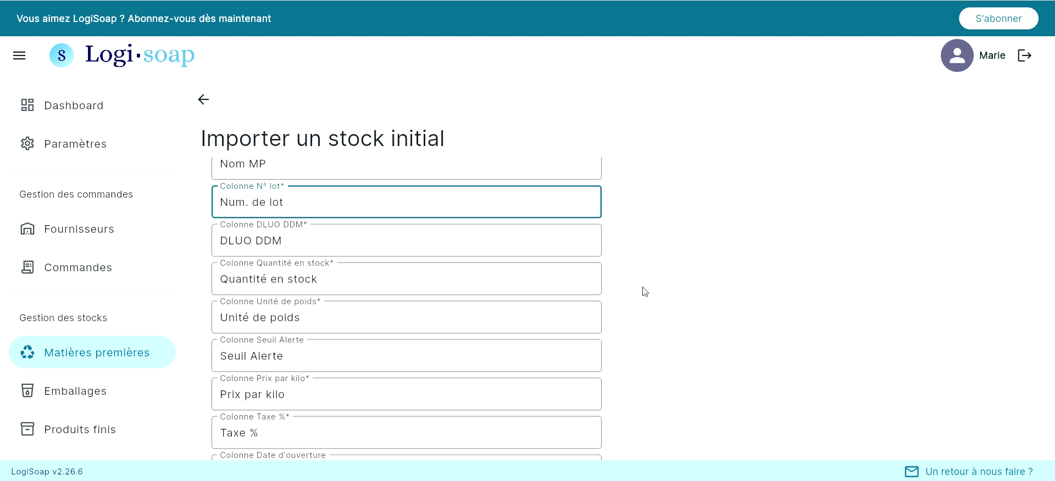
{"action": "scroll", "coordinate": [645, 291], "scroll_direction": "down", "scroll_amount": 1}
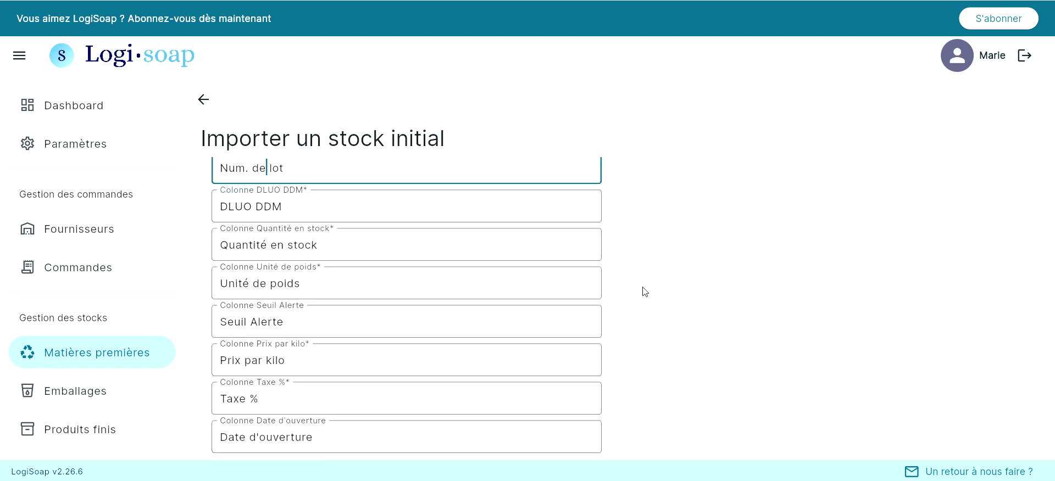
{"action": "scroll", "coordinate": [645, 292], "scroll_direction": "down", "scroll_amount": 1}
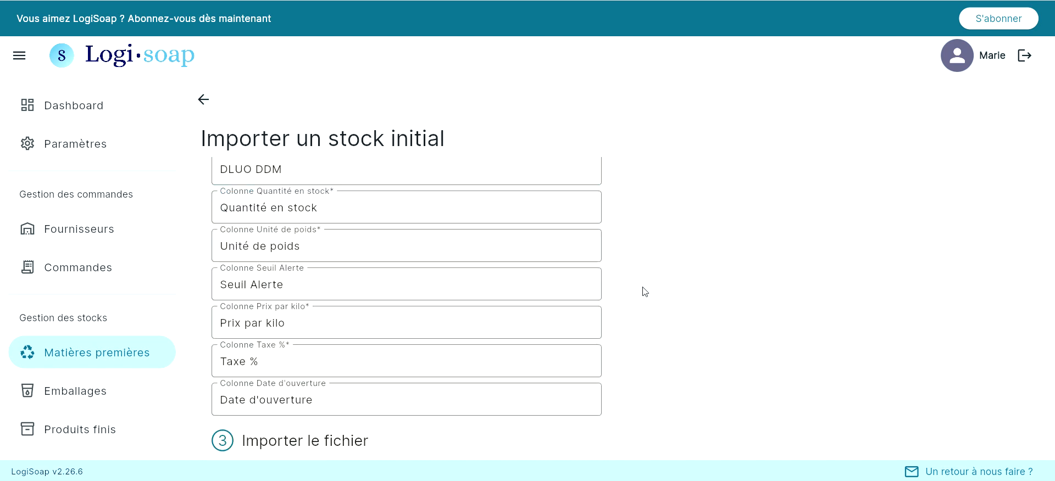
{"action": "scroll", "coordinate": [644, 292], "scroll_direction": "down", "scroll_amount": 1}
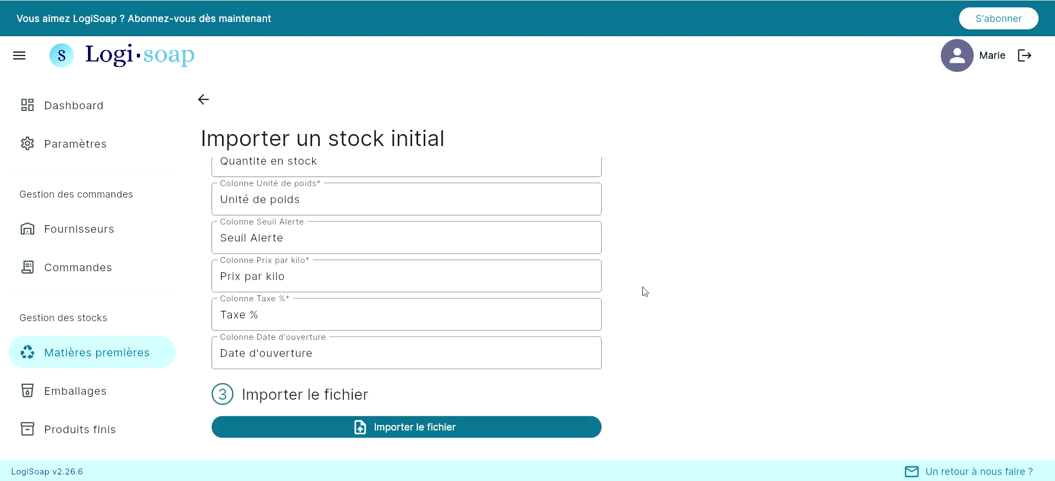
{"action": "left_click", "coordinate": [383, 431]}
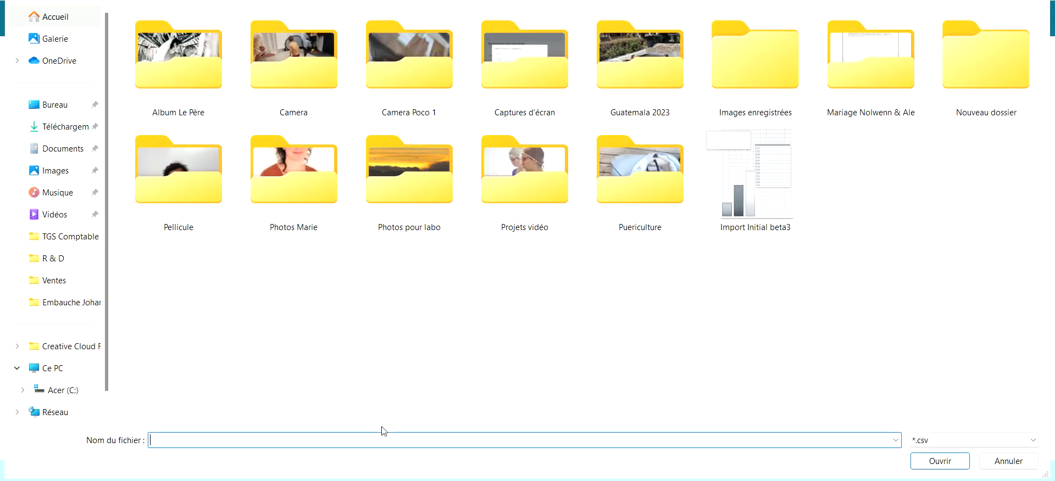
{"action": "double_click", "coordinate": [756, 198]}
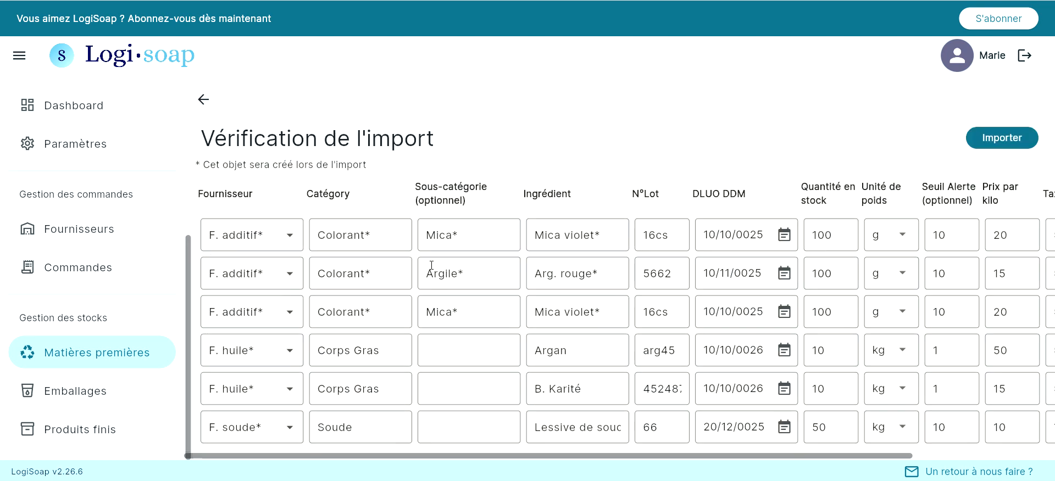
Step: Check the rows of the import verification table, from supplier and ingredient details across to tax rate and opening date
{"action": "scroll", "coordinate": [432, 267], "scroll_direction": "up", "scroll_amount": 2}
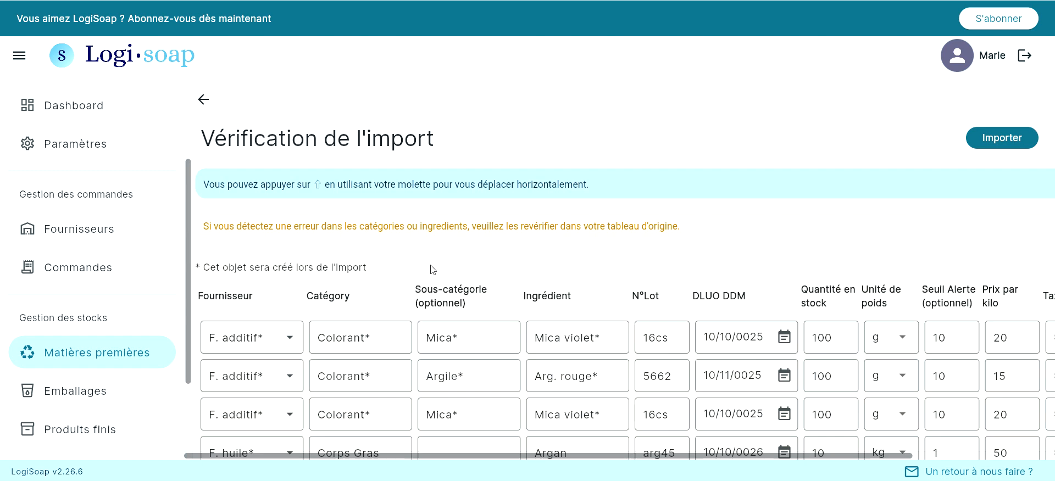
{"action": "scroll", "coordinate": [433, 269], "scroll_direction": "down", "scroll_amount": 1}
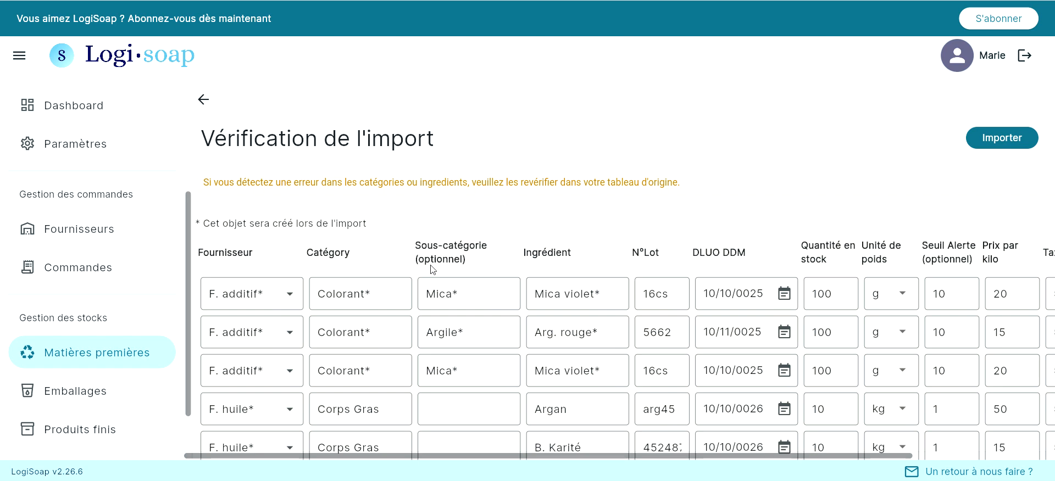
{"action": "scroll", "coordinate": [432, 269], "scroll_direction": "down", "scroll_amount": 1}
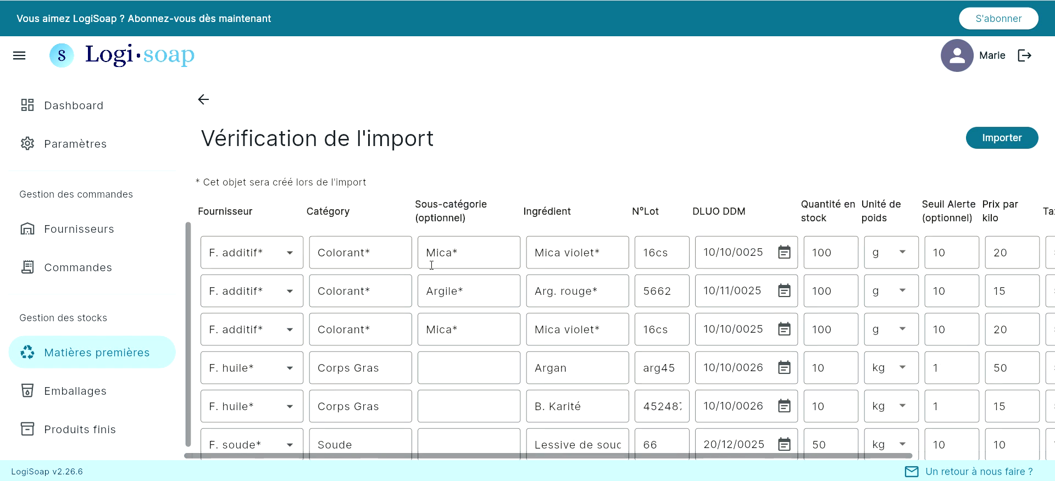
{"action": "scroll", "coordinate": [431, 265], "scroll_direction": "up", "scroll_amount": 1}
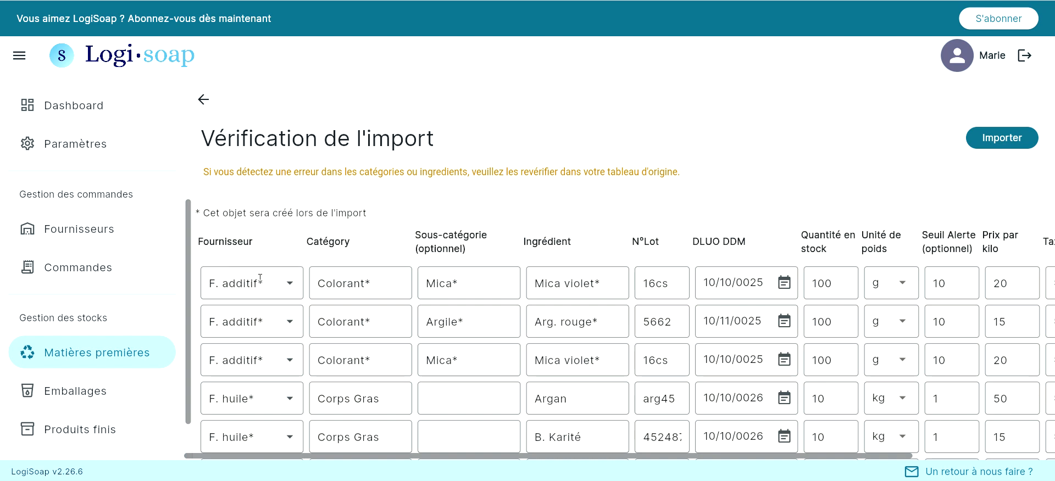
{"action": "scroll", "coordinate": [260, 278], "scroll_direction": "down", "scroll_amount": 1}
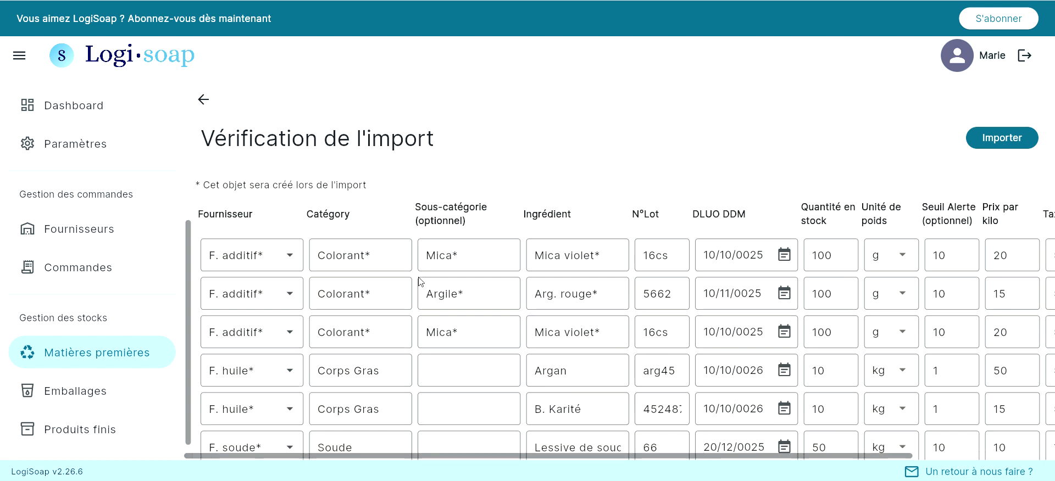
{"action": "scroll", "coordinate": [439, 280], "scroll_direction": "right", "scroll_amount": 3}
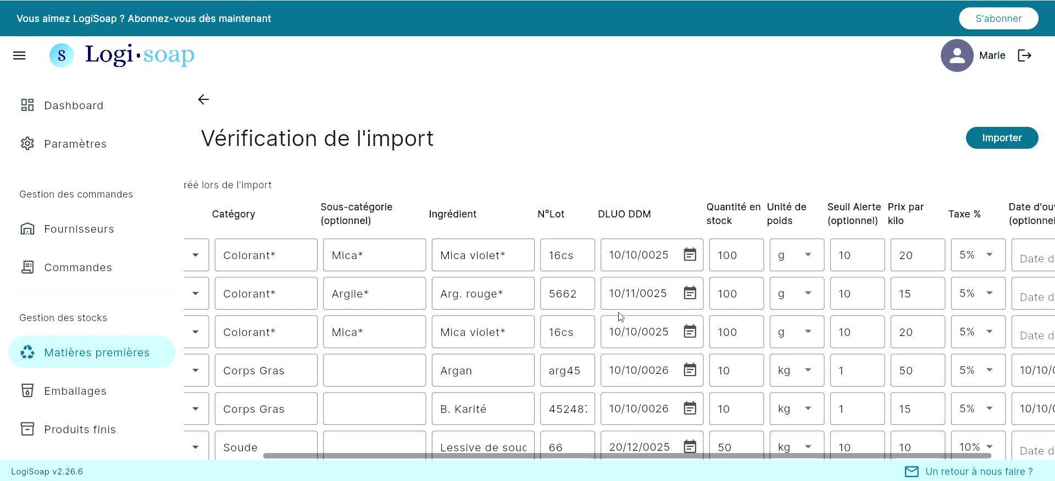
{"action": "scroll", "coordinate": [619, 317], "scroll_direction": "down", "scroll_amount": 1}
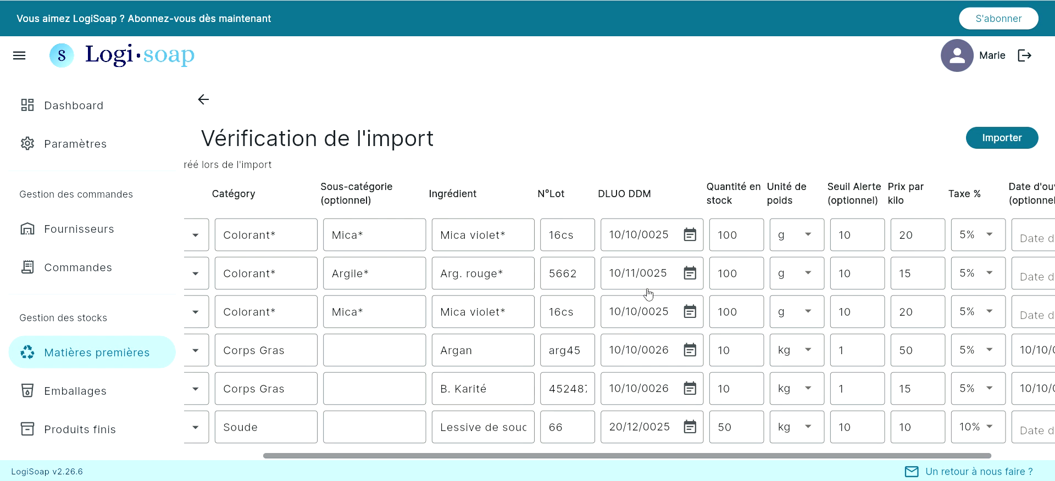
Step: Confirm the import of the verified raw material rows and open the orders list to check the imported orders
{"action": "scroll", "coordinate": [706, 303], "scroll_direction": "right", "scroll_amount": 2}
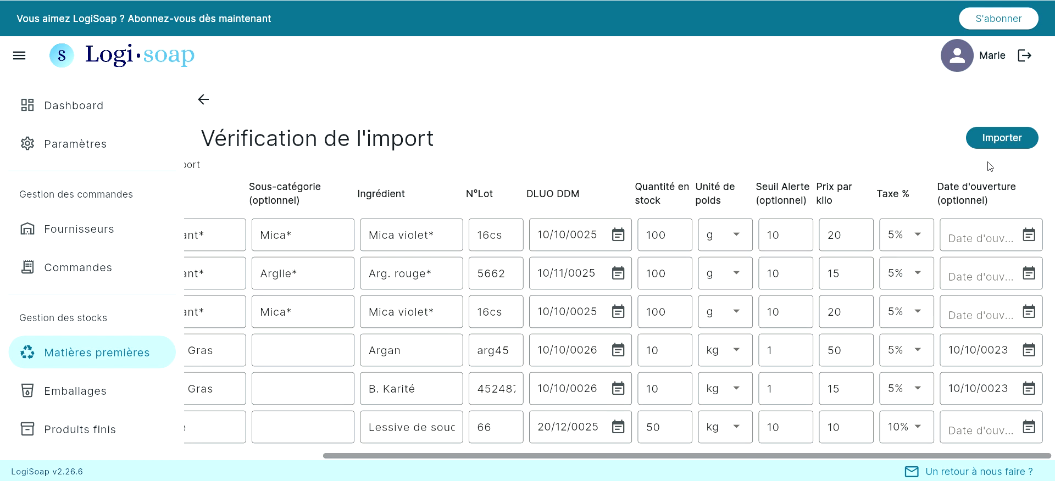
{"action": "left_click", "coordinate": [1005, 141]}
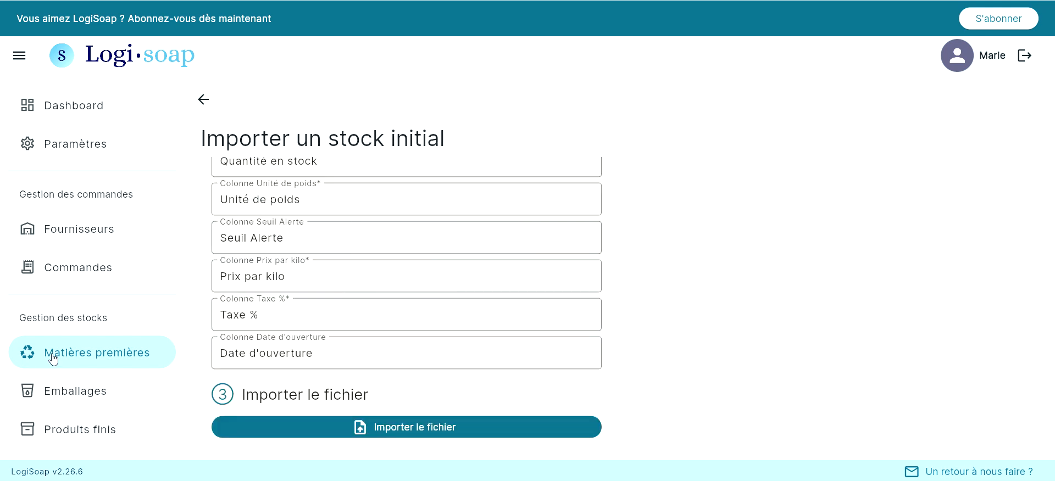
{"action": "left_click", "coordinate": [60, 265]}
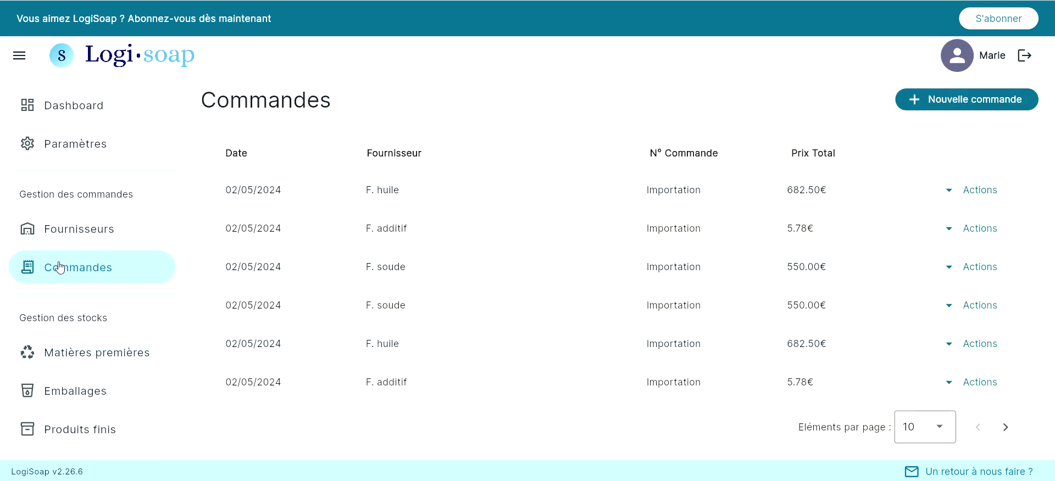
Step: Search the raw materials stock for "violet"
{"action": "left_click", "coordinate": [119, 357]}
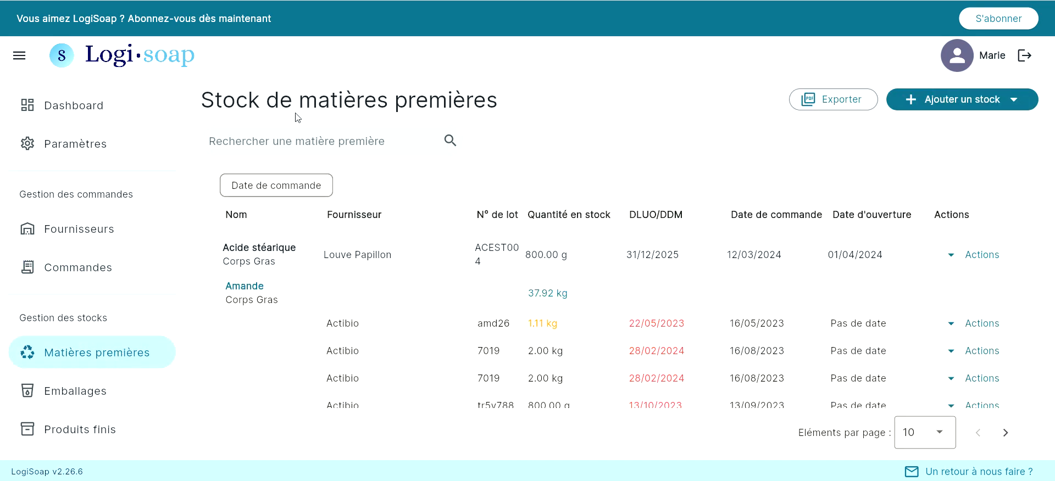
{"action": "left_click", "coordinate": [265, 139]}
{"action": "type", "text": "m"}
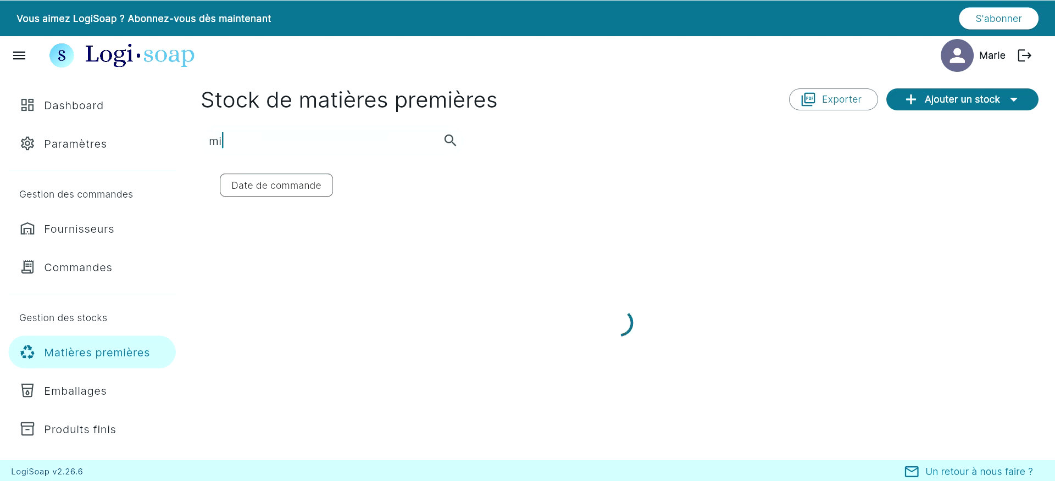
{"action": "key", "text": "BackSpace"}
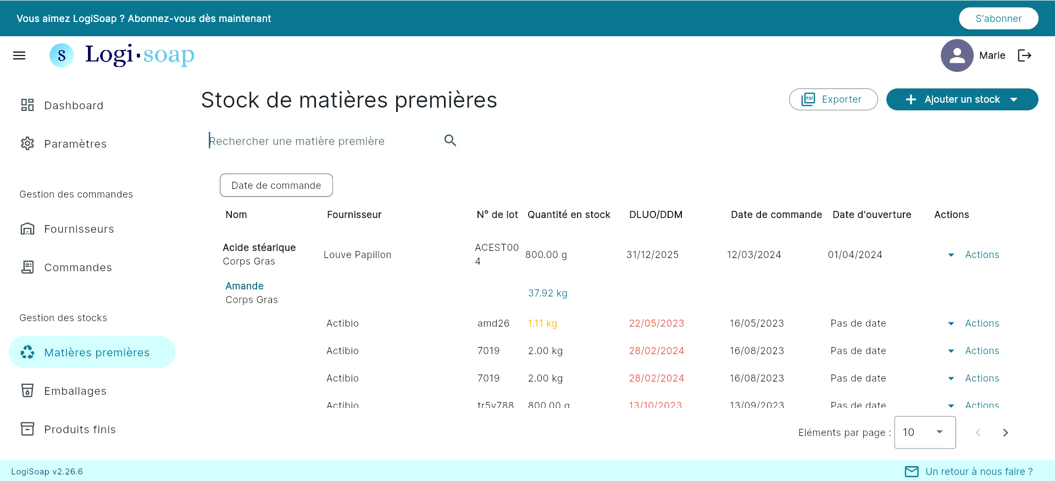
{"action": "type", "text": "violet"}
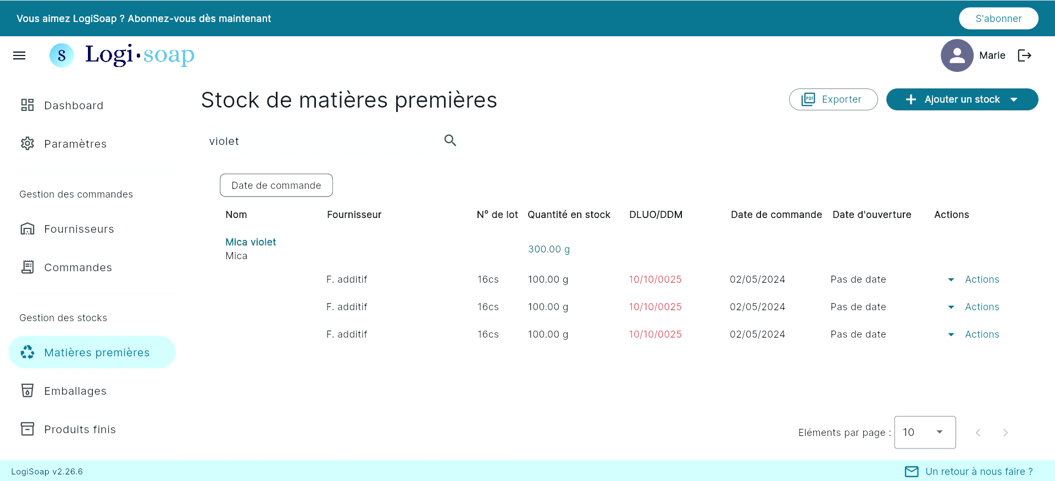